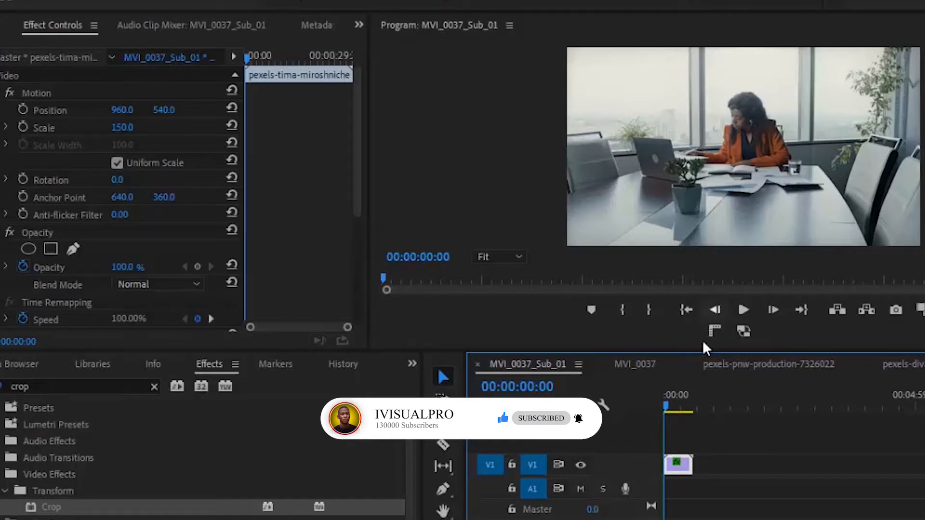
- Play the sequence to preview the clip
click(742, 310)
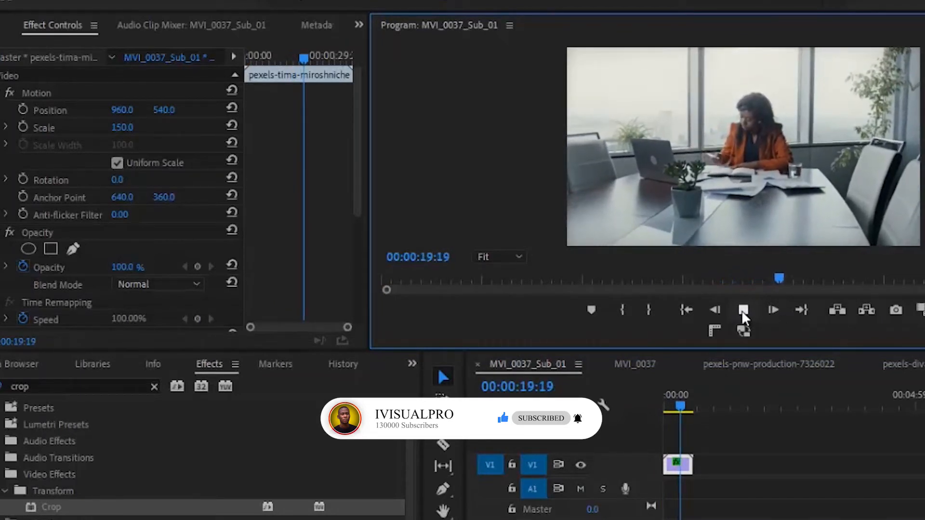
click(742, 310)
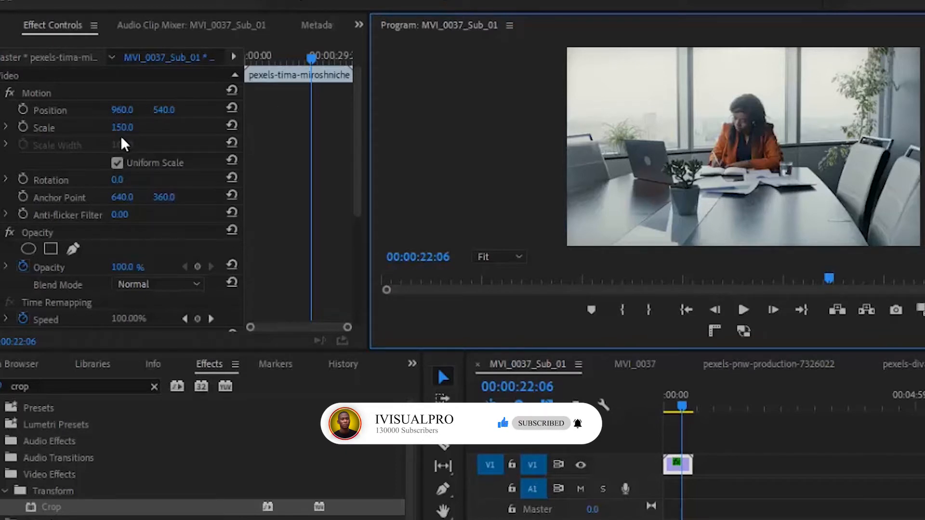
- Set the clip's Scale to 220 and save the project
drag(120, 129, 123, 71)
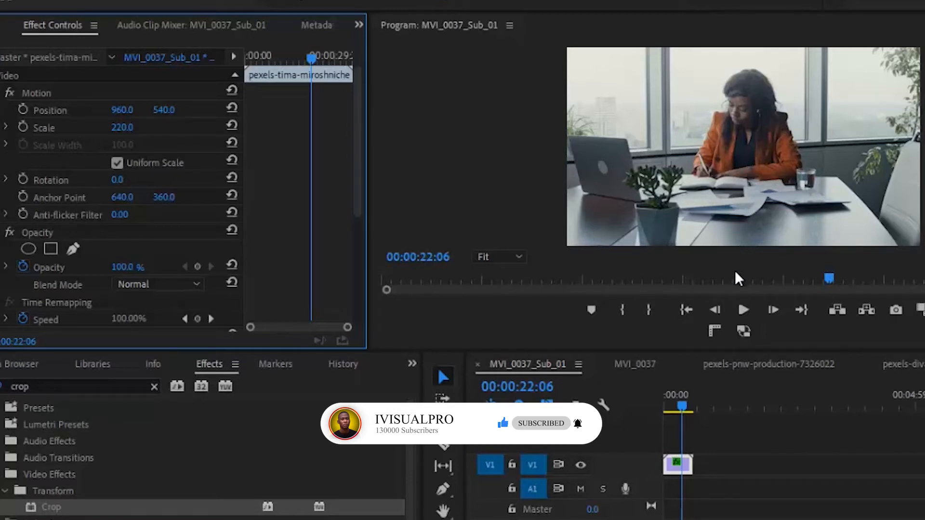
key(ctrl+s)
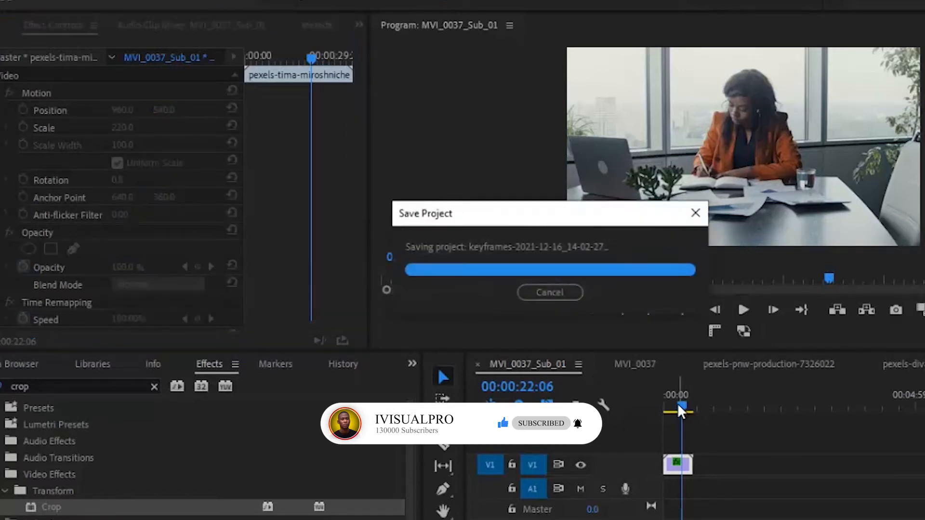
- Preview the scaled clip again from near the start of the sequence
click(680, 405)
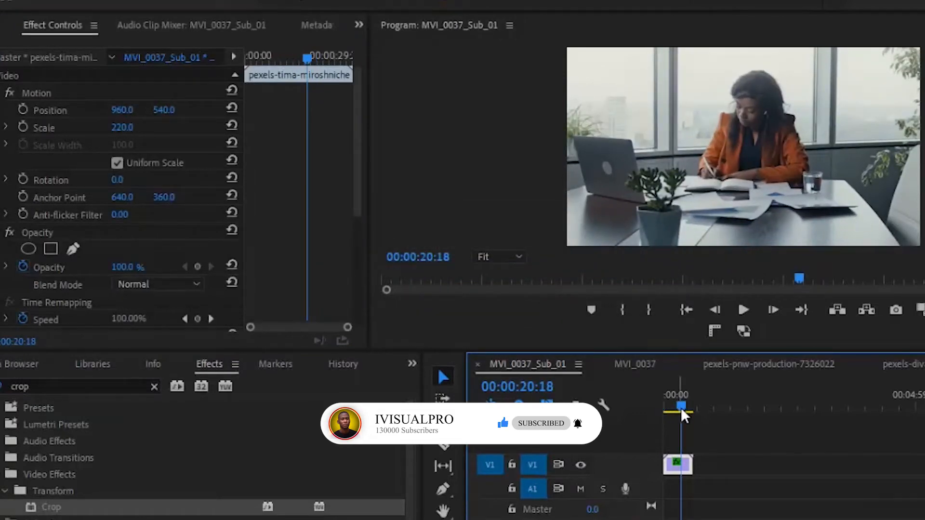
click(666, 409)
click(741, 311)
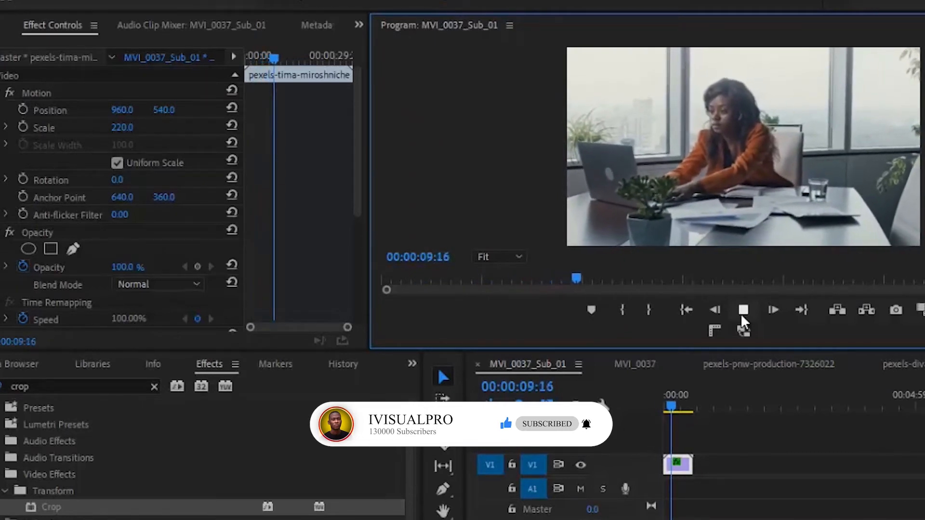
click(743, 310)
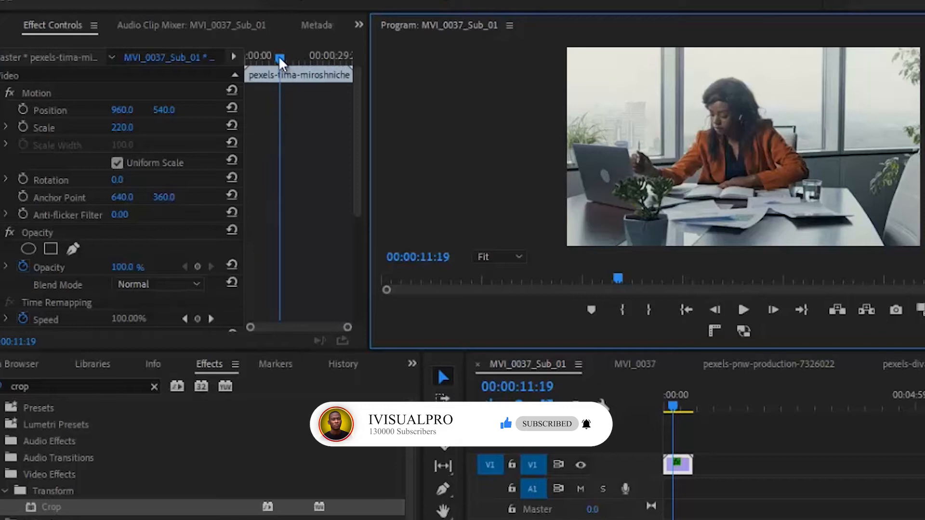
- Turn on Scale keyframing at about 00:00:03:07 to set a keyframe with the value 220
drag(279, 58, 250, 56)
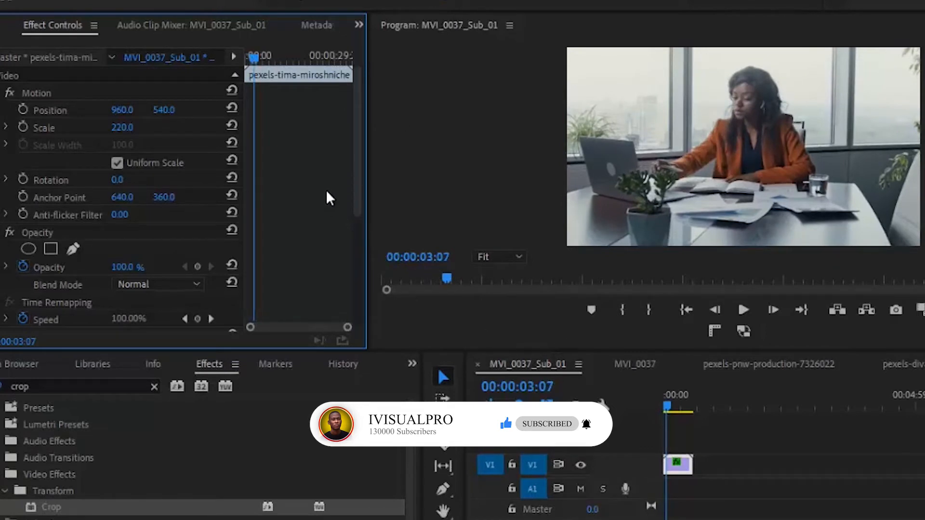
click(22, 124)
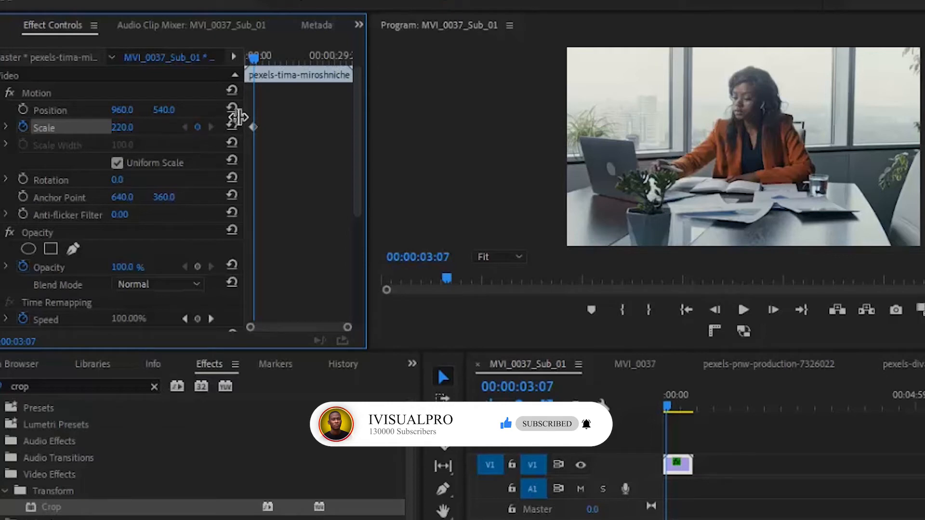
- Add a Scale keyframe of 150 near the clip start and shift it to the very beginning
drag(258, 57, 250, 56)
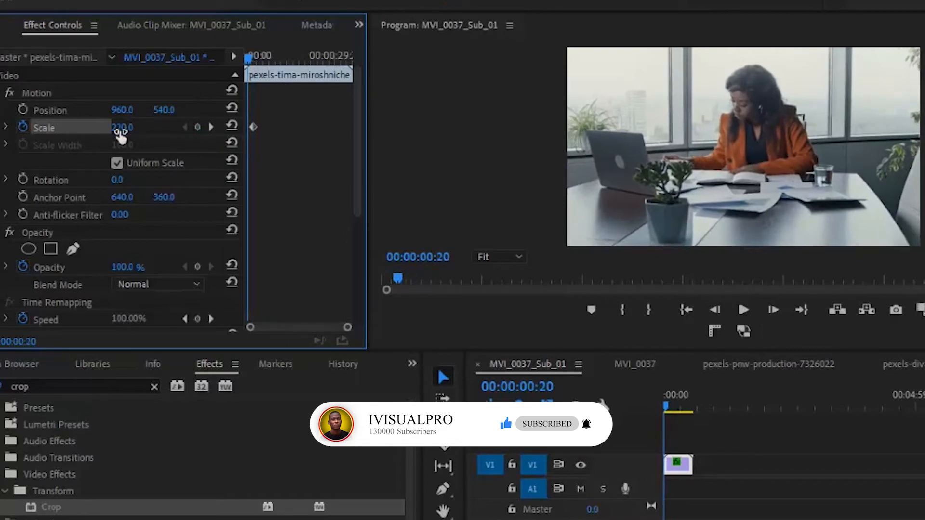
drag(120, 135, 118, 192)
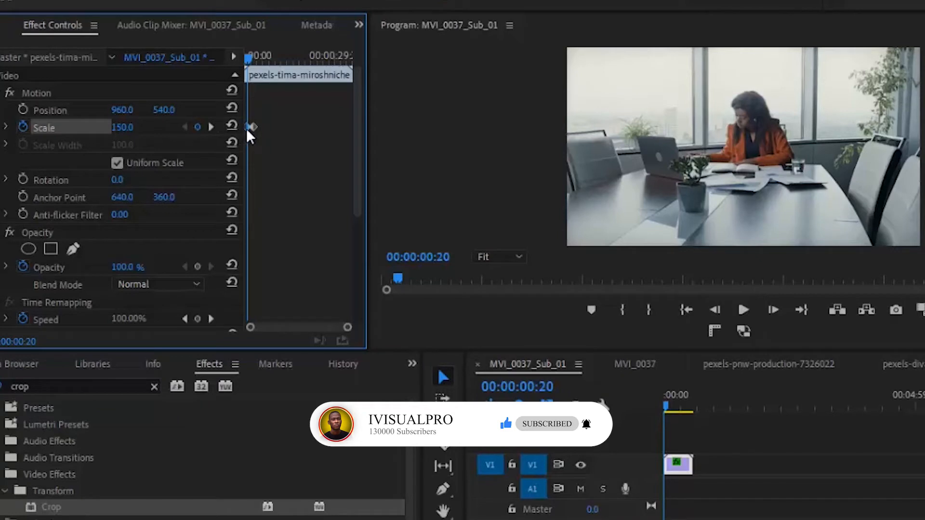
drag(247, 136, 236, 137)
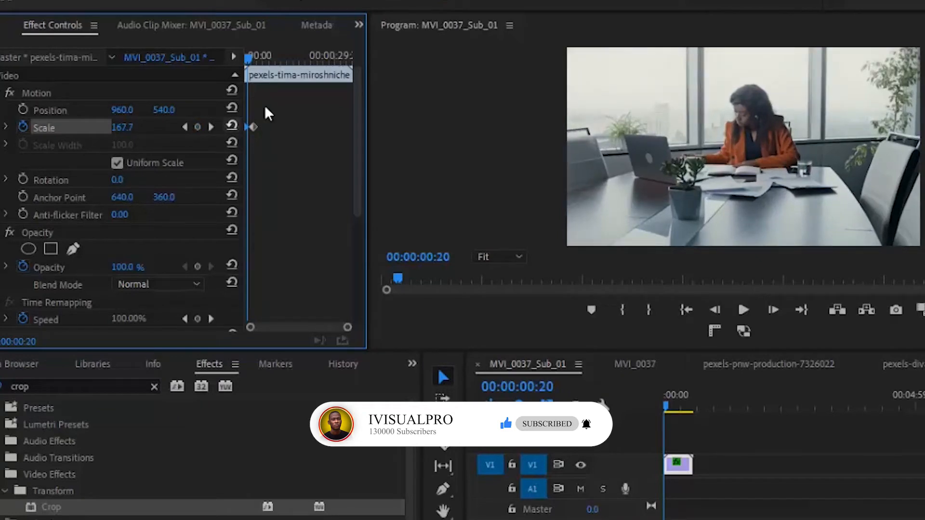
drag(249, 56, 242, 56)
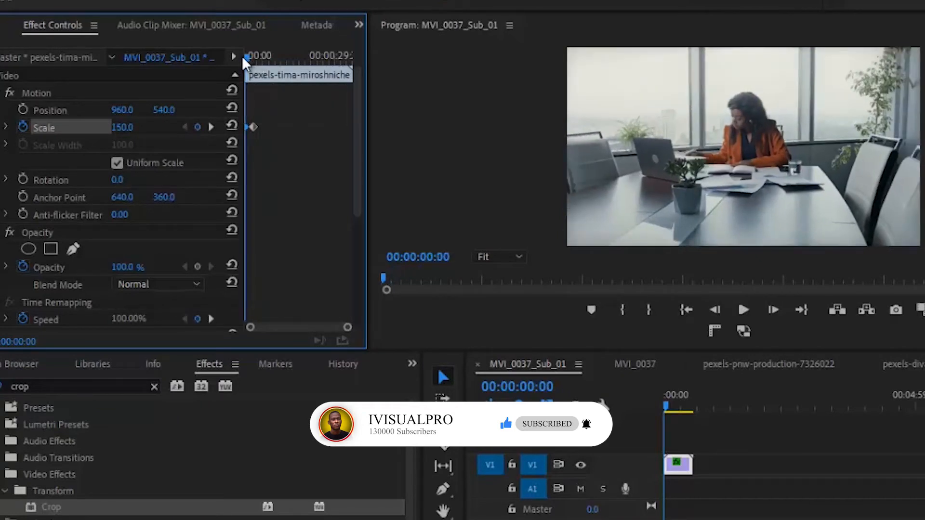
- Play the sequence to preview the Scale animation
click(740, 310)
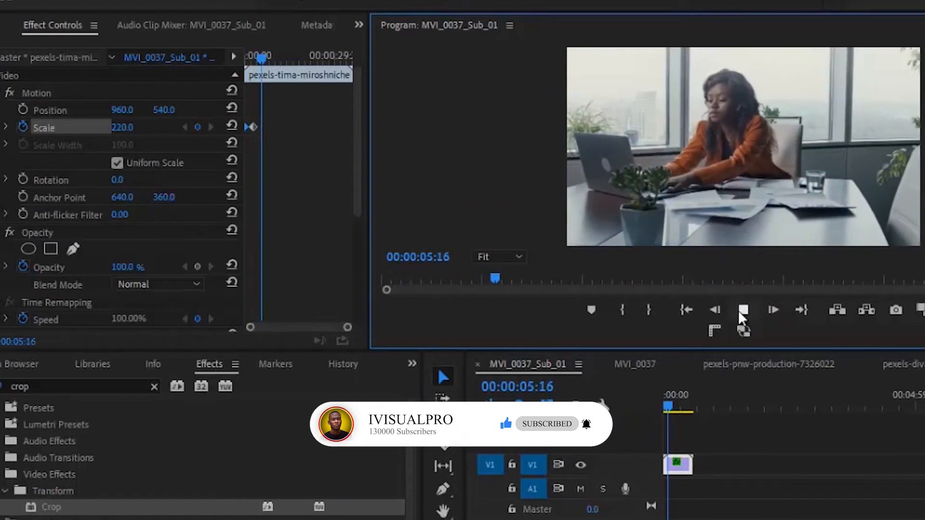
click(742, 310)
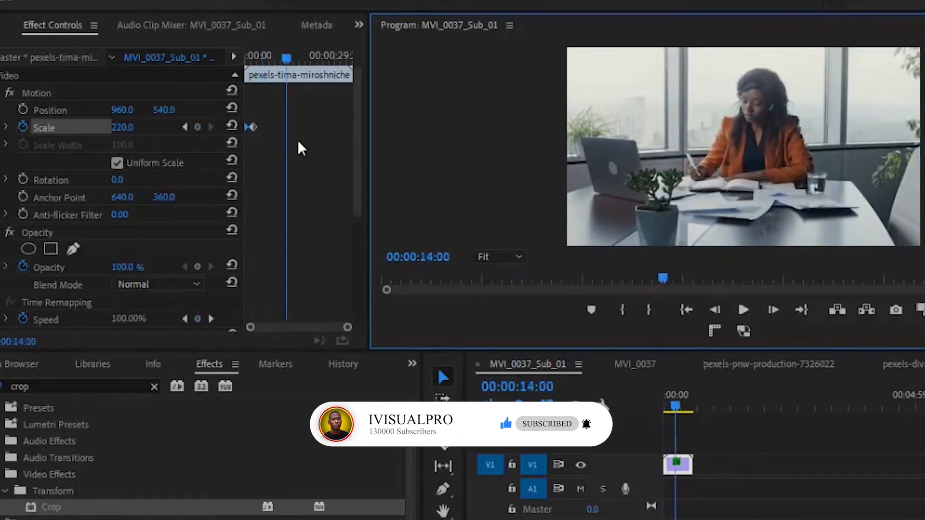
- Delete a Scale keyframe and set Scale to 150 at the 00:00:03:07 keyframe
drag(288, 56, 262, 53)
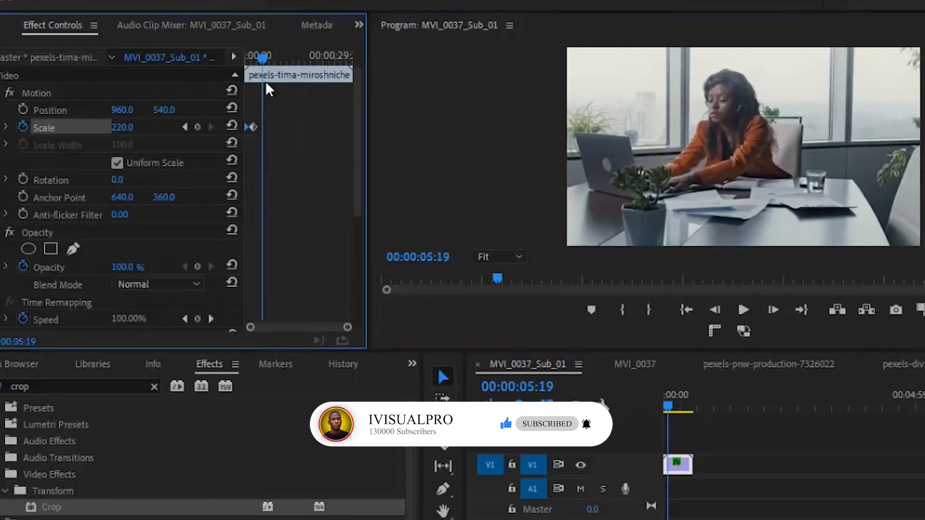
click(185, 127)
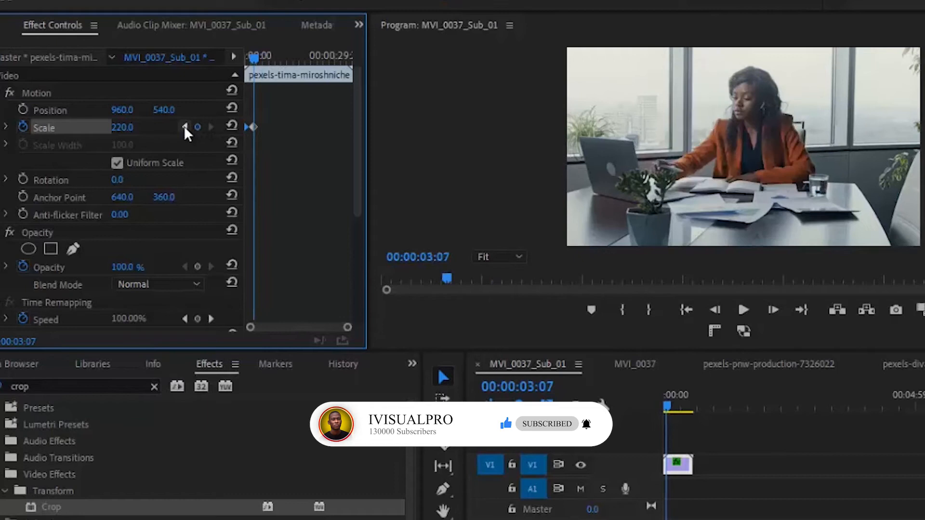
click(253, 126)
right_click(253, 125)
click(302, 156)
mouse_move(118, 129)
mouse_down()
mouse_move(125, 190)
mouse_move(117, 128)
mouse_move(117, 139)
mouse_up()
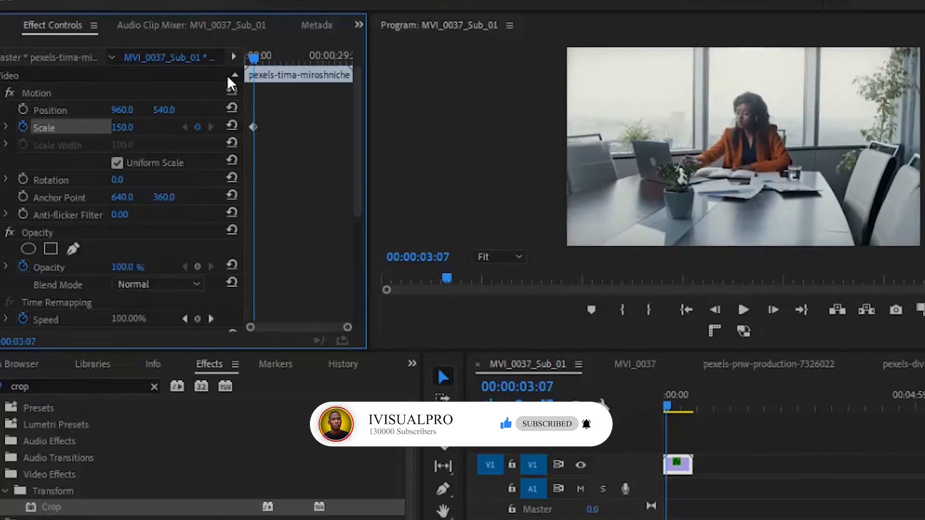
- Add a Scale keyframe of 243 at about 00:00:00:07
drag(253, 57, 243, 56)
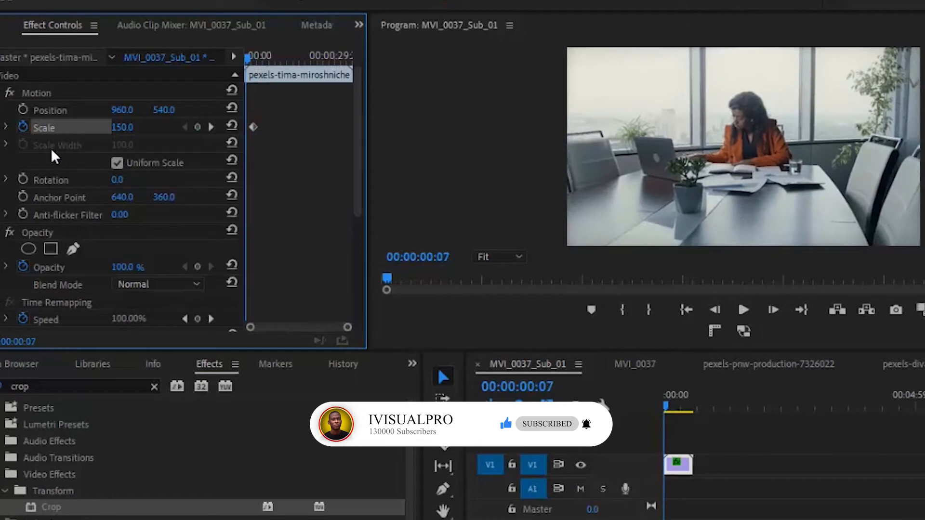
drag(119, 132, 125, 35)
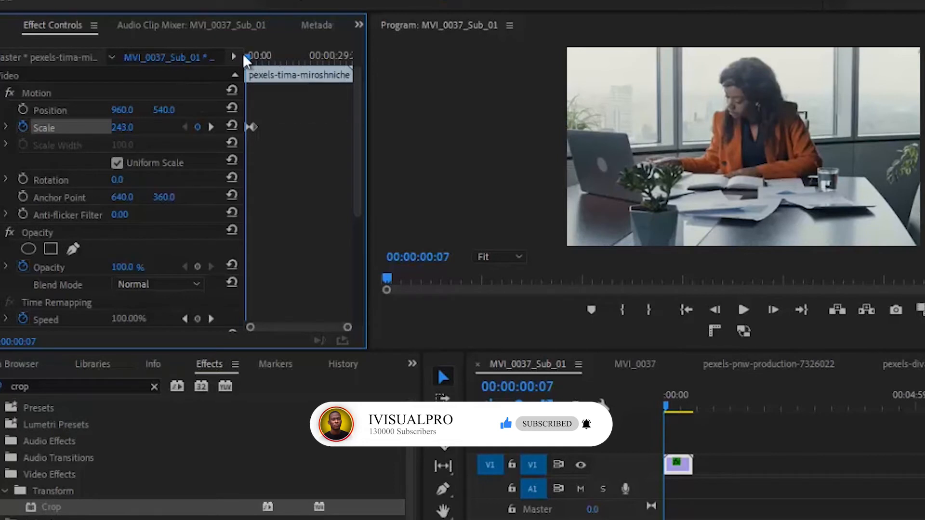
- Preview the zoom animation and step between the Scale keyframes to compare them
drag(247, 53, 222, 56)
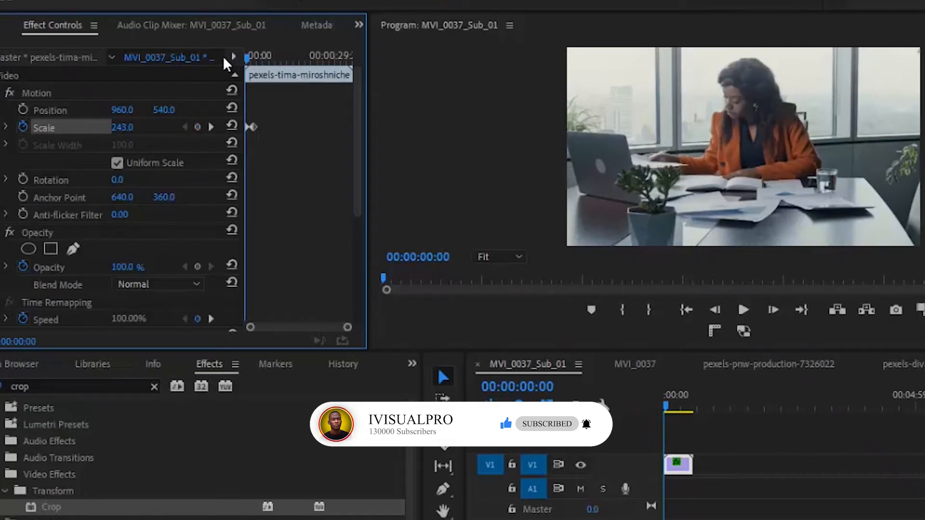
click(741, 314)
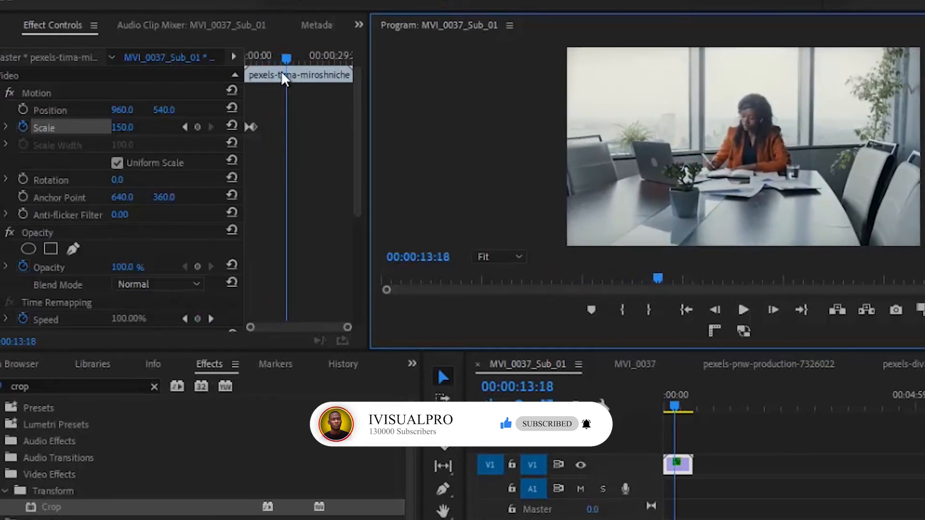
drag(288, 57, 298, 64)
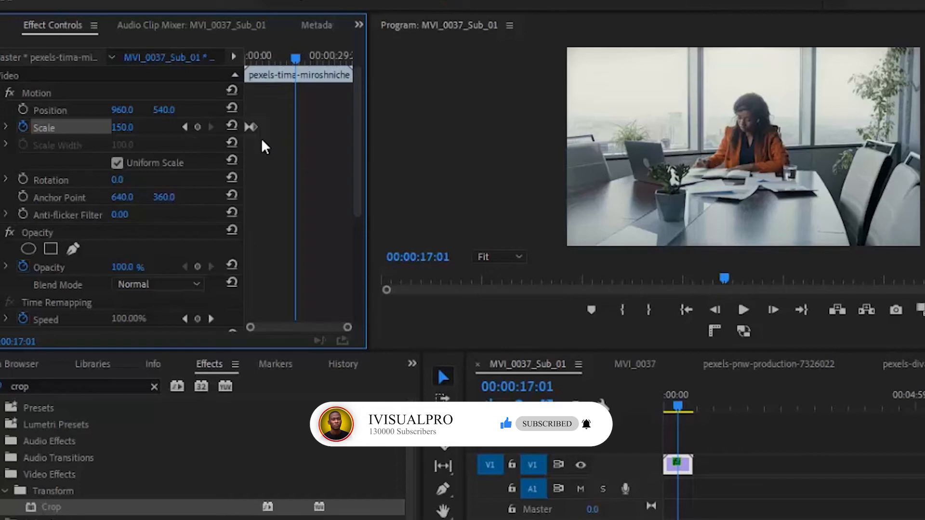
click(185, 127)
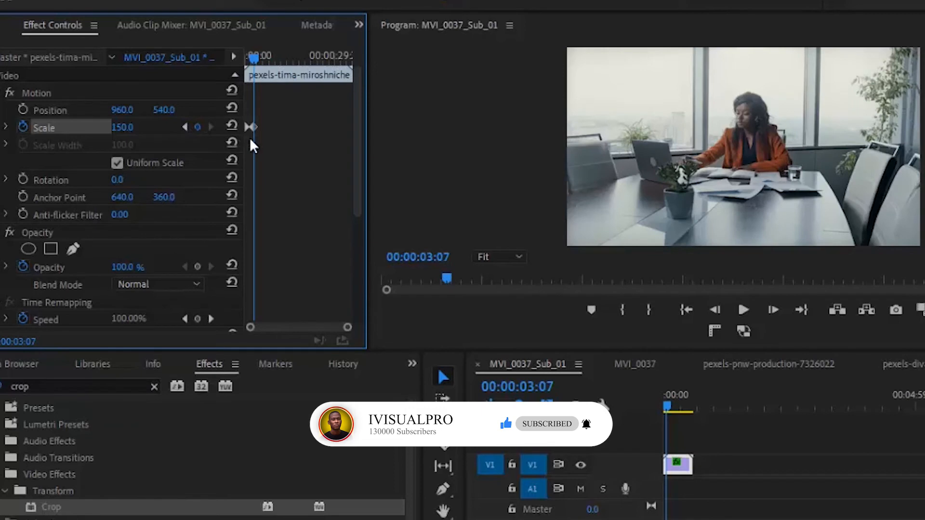
click(184, 126)
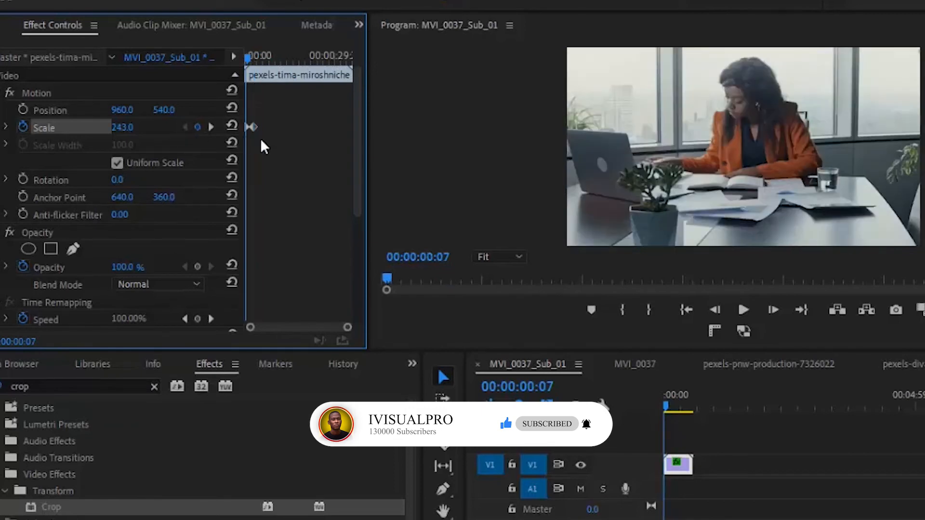
click(209, 133)
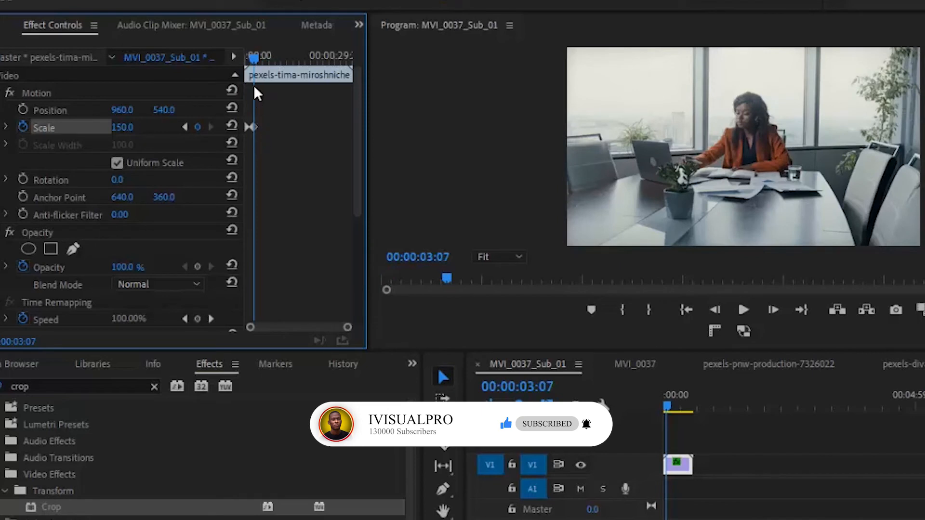
- Add a Scale keyframe of 150 at about 00:00:25:20
drag(260, 62, 322, 68)
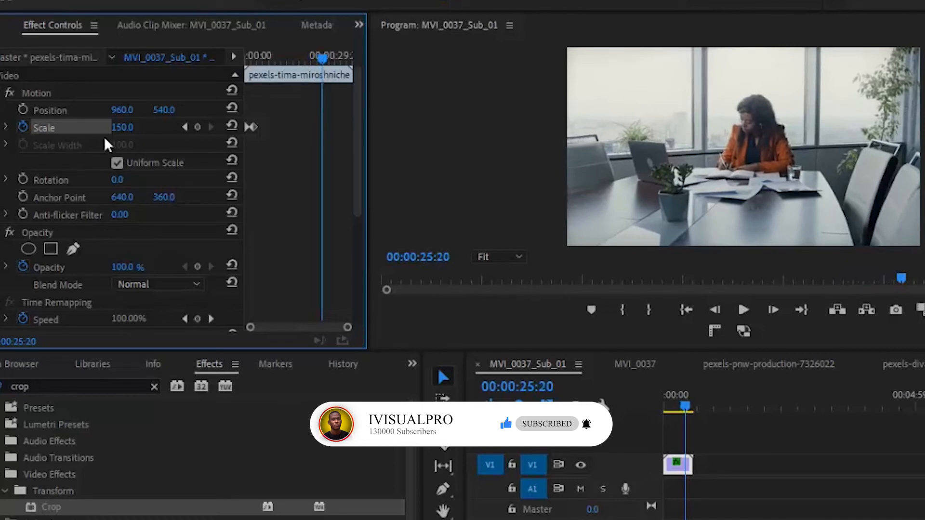
click(198, 128)
- Preview the animation from the 00:00:03:07 keyframe
click(321, 58)
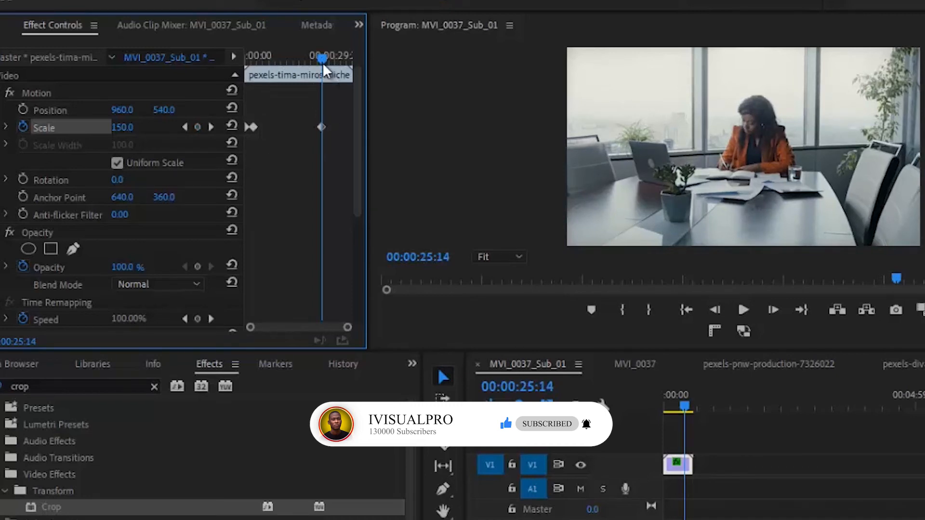
click(185, 126)
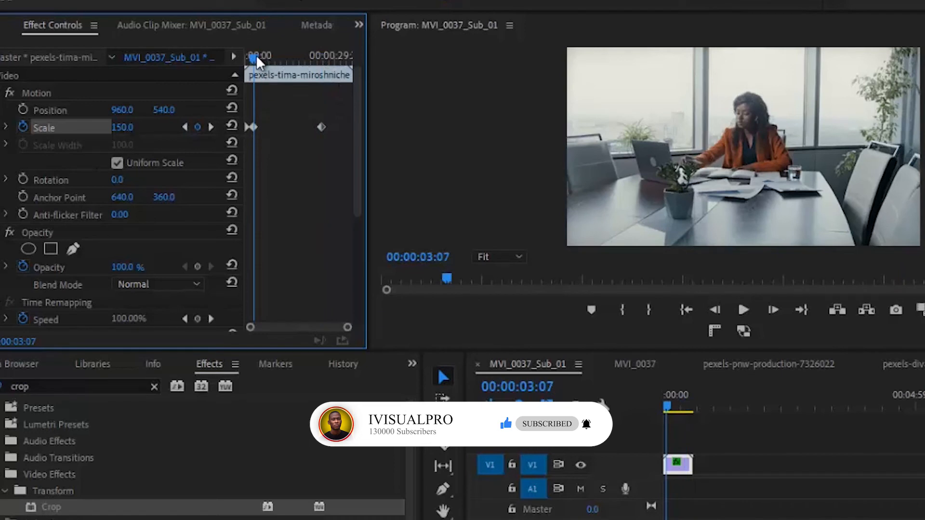
click(745, 311)
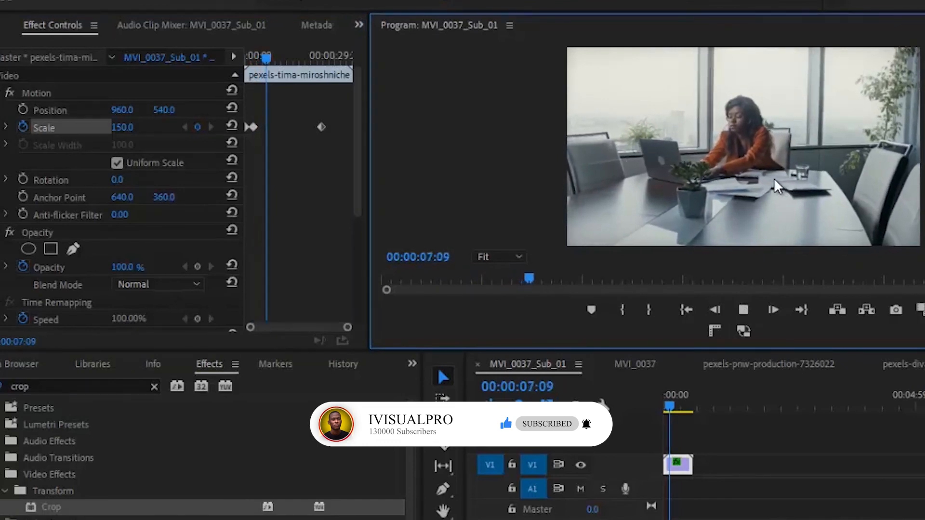
click(742, 310)
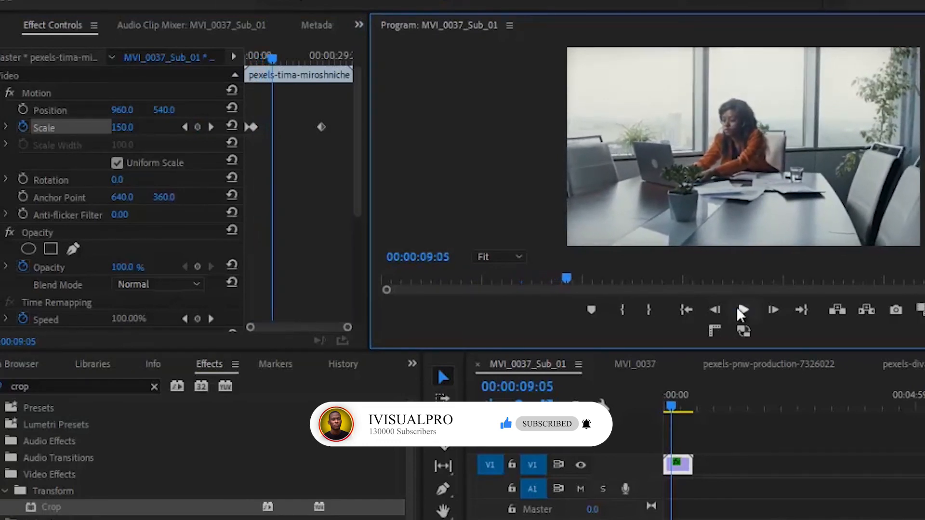
- Add a Scale keyframe of 230 at about 00:00:31:15 and move it to the clip's end
drag(274, 54, 341, 62)
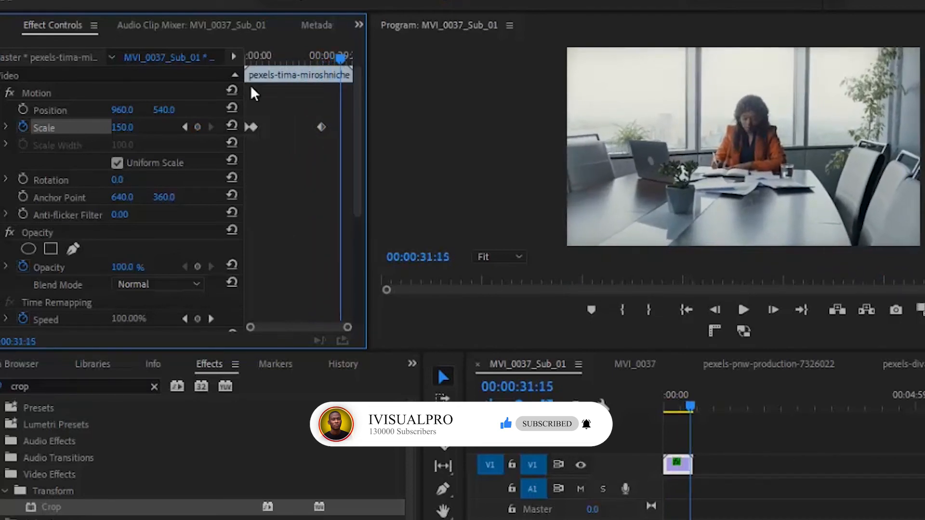
drag(124, 121, 125, 58)
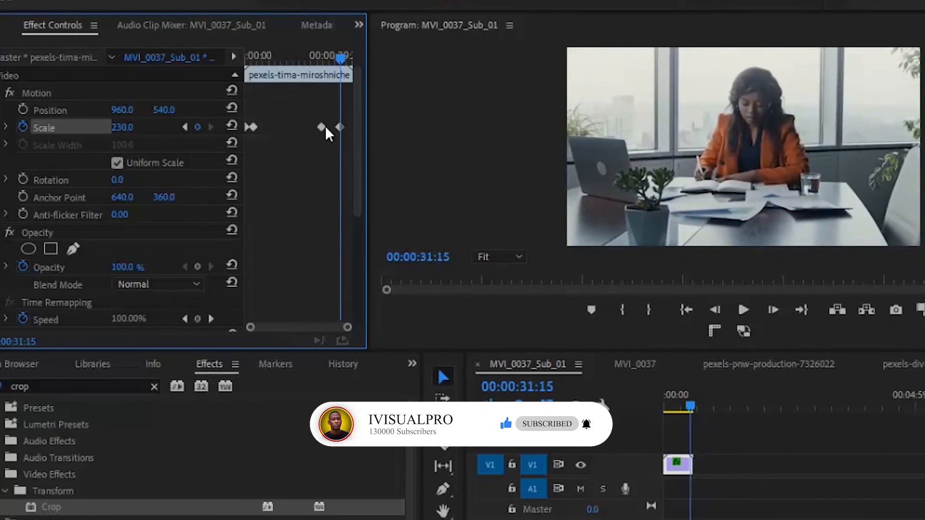
drag(339, 127, 356, 128)
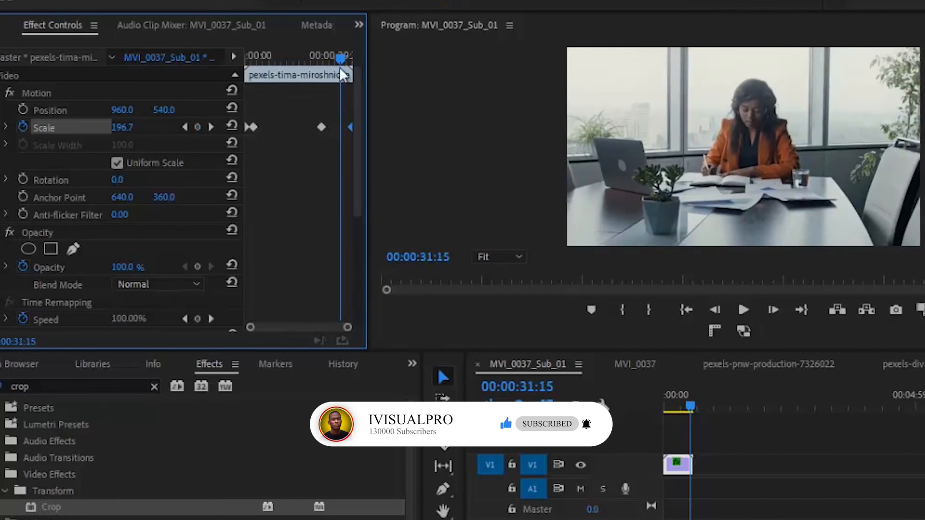
- Play the final part of the clip to preview the zoom-in
drag(342, 54, 316, 51)
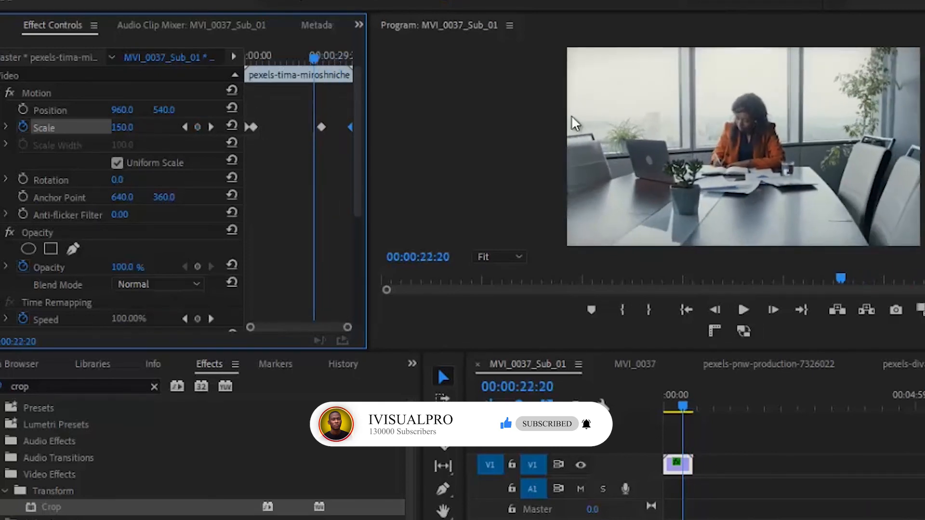
click(744, 309)
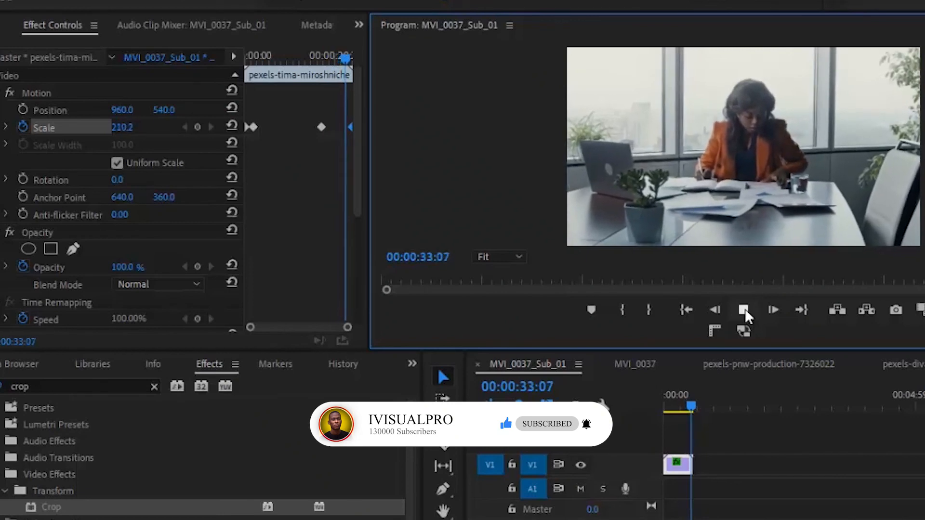
click(743, 310)
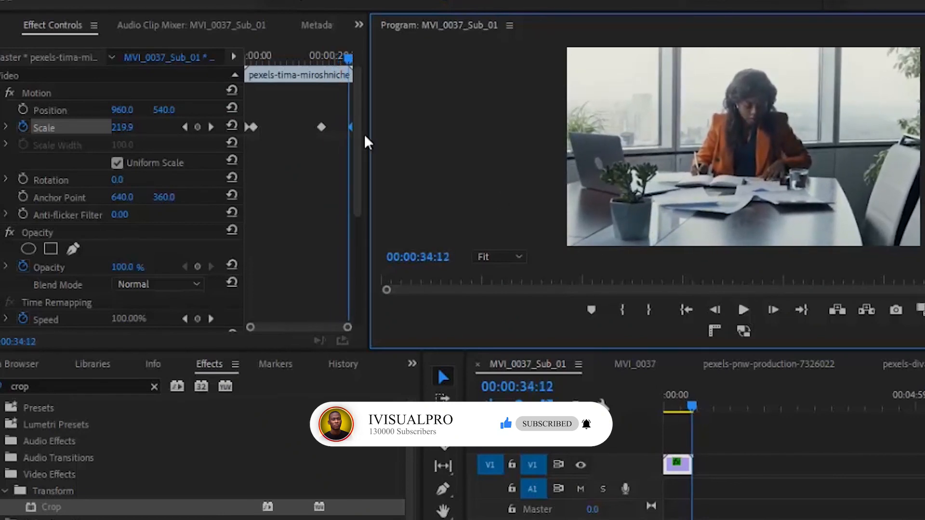
- Move the 25-second Scale keyframe later, close to the final keyframe, and preview it
drag(320, 126, 343, 126)
drag(344, 56, 330, 55)
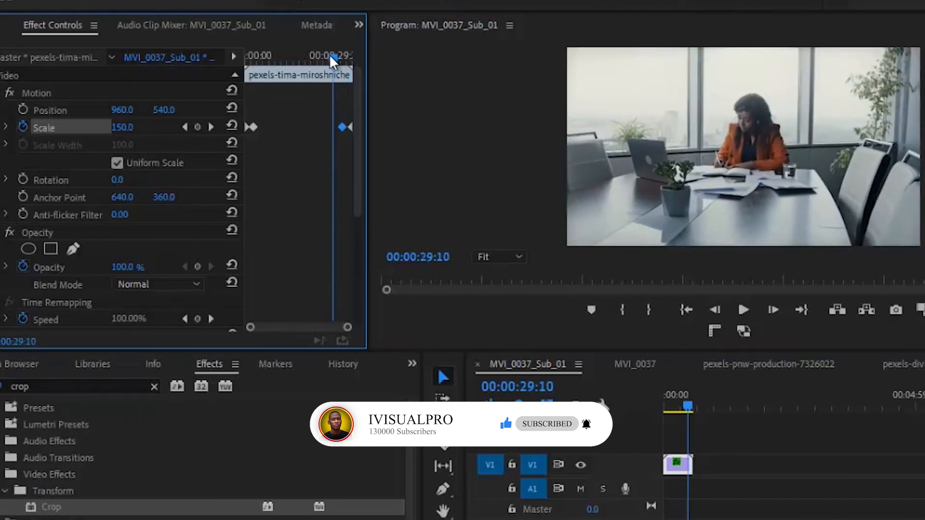
click(744, 309)
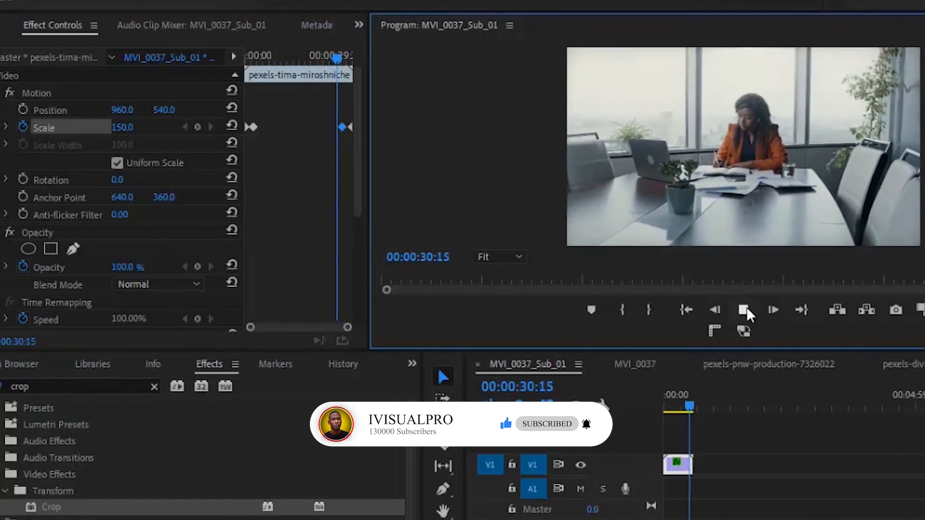